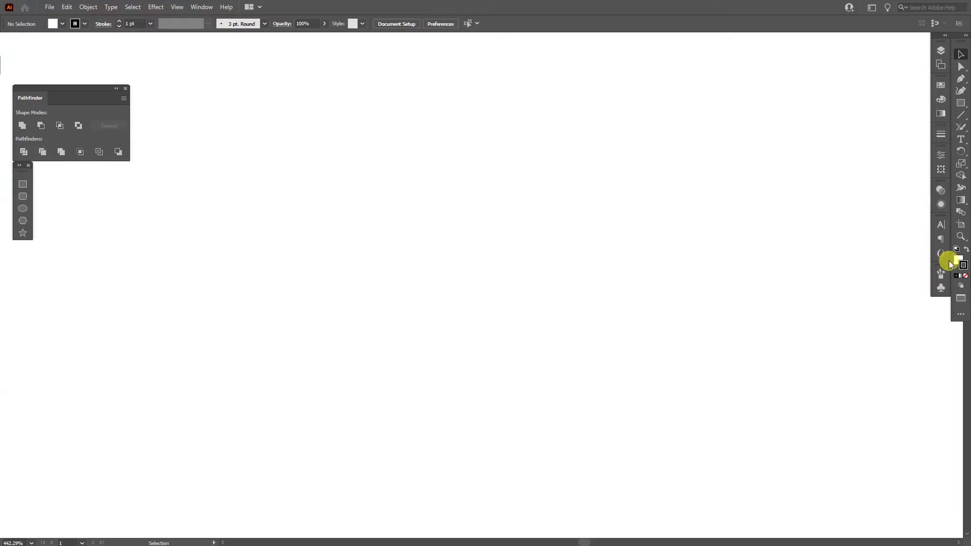
- Set the fill to none and make the black stroke the active colour attribute
left_click(958, 257)
left_click(965, 276)
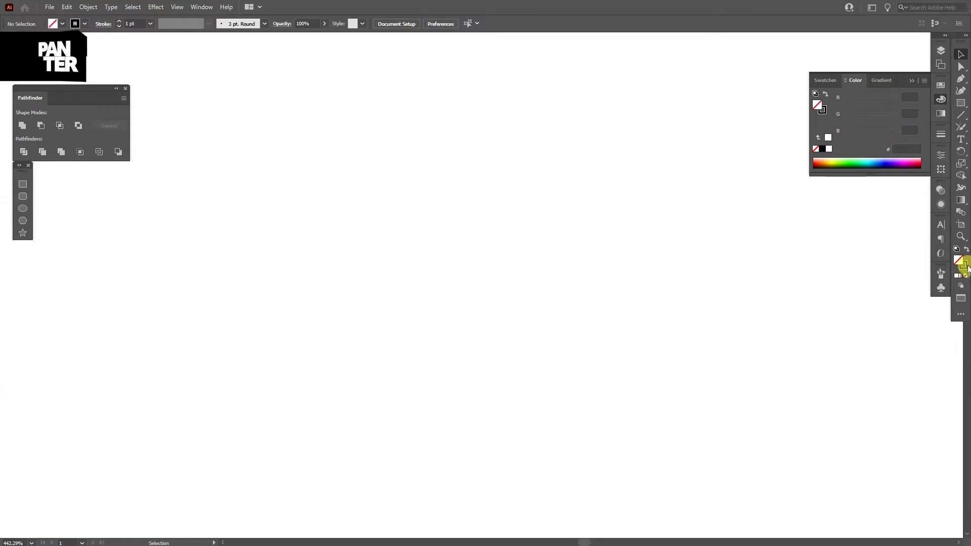
left_click(965, 269)
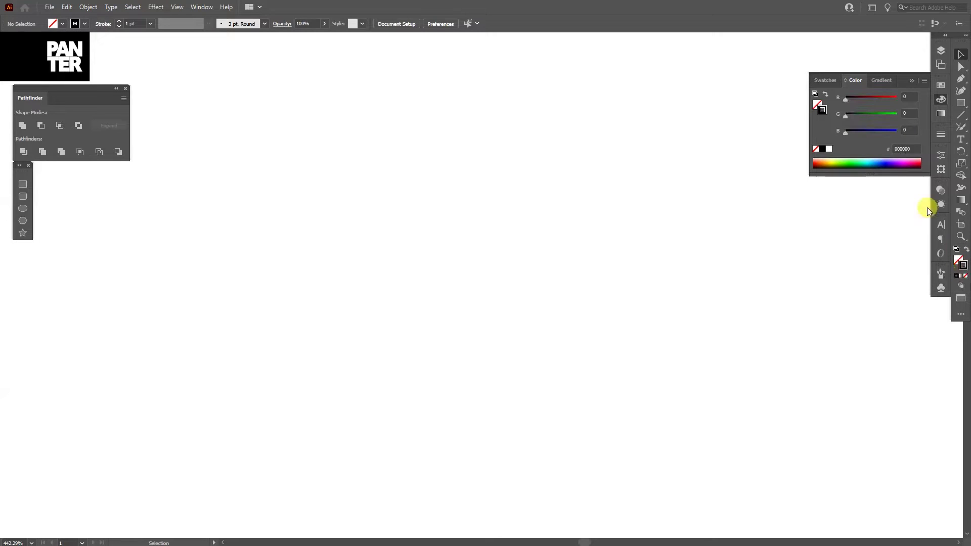
left_click(910, 81)
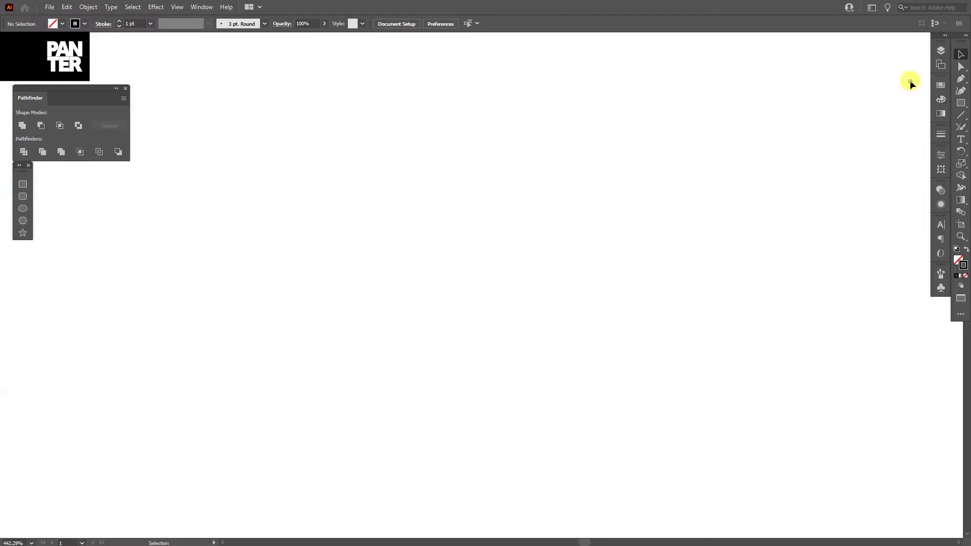
- Draw a circle about 48.5 px in diameter with the Ellipse tool and align its stroke to the center
left_click(960, 105)
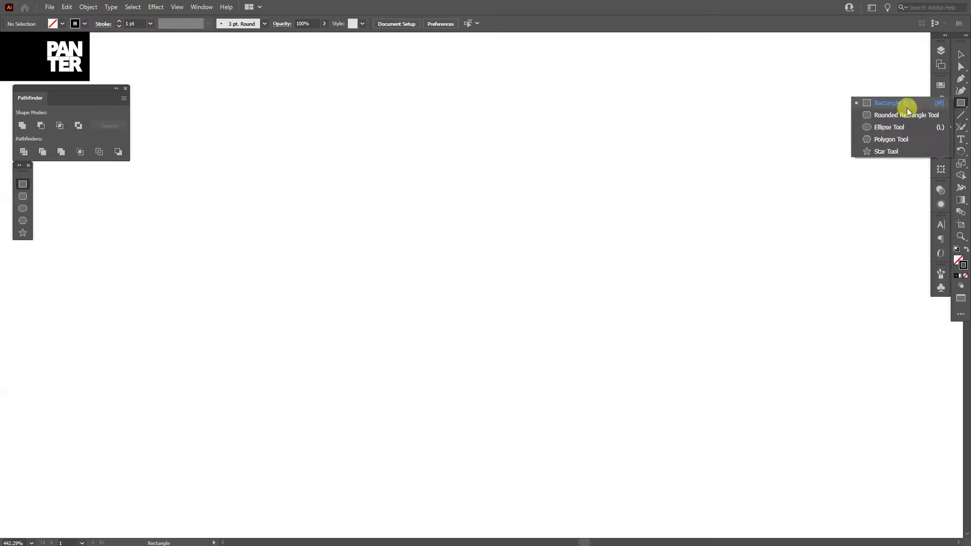
left_click(890, 129)
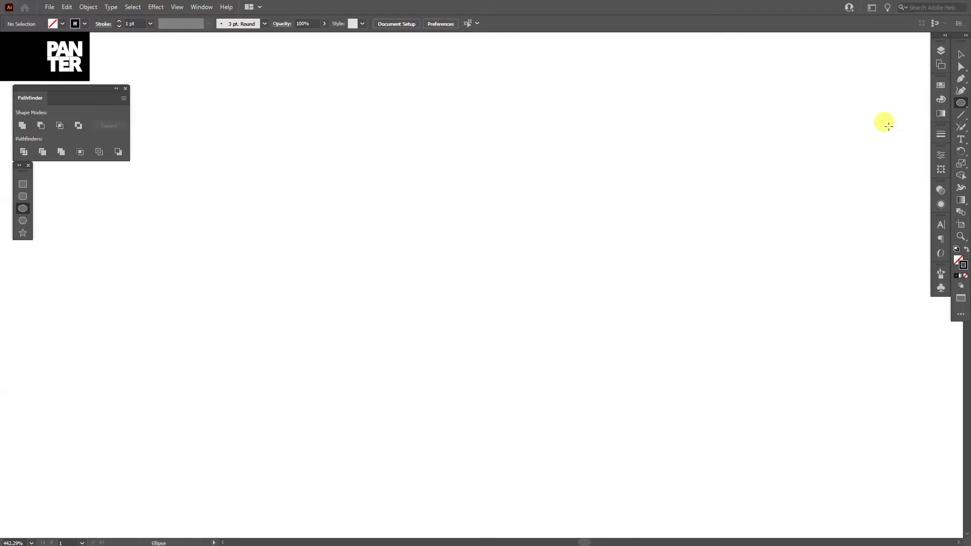
left_click_drag(480, 250, 555, 271)
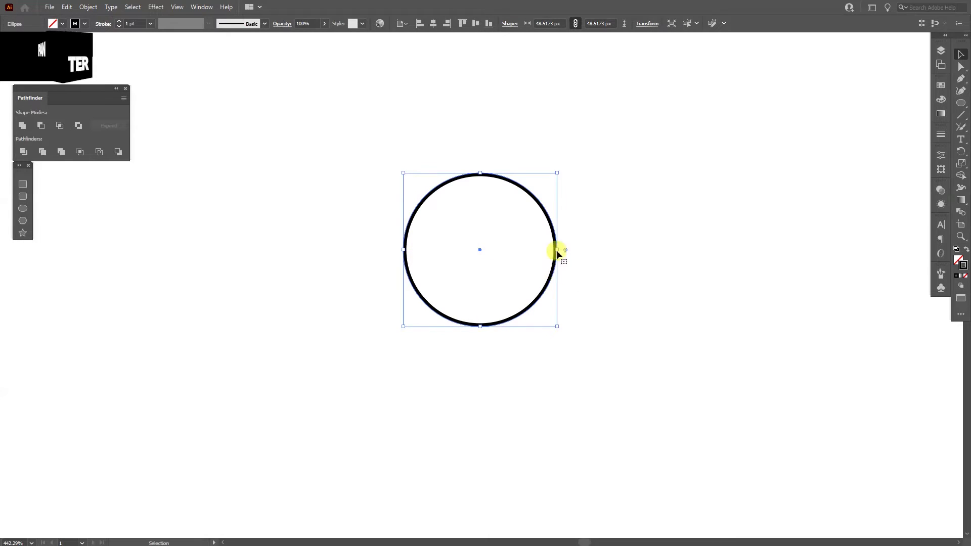
key("v")
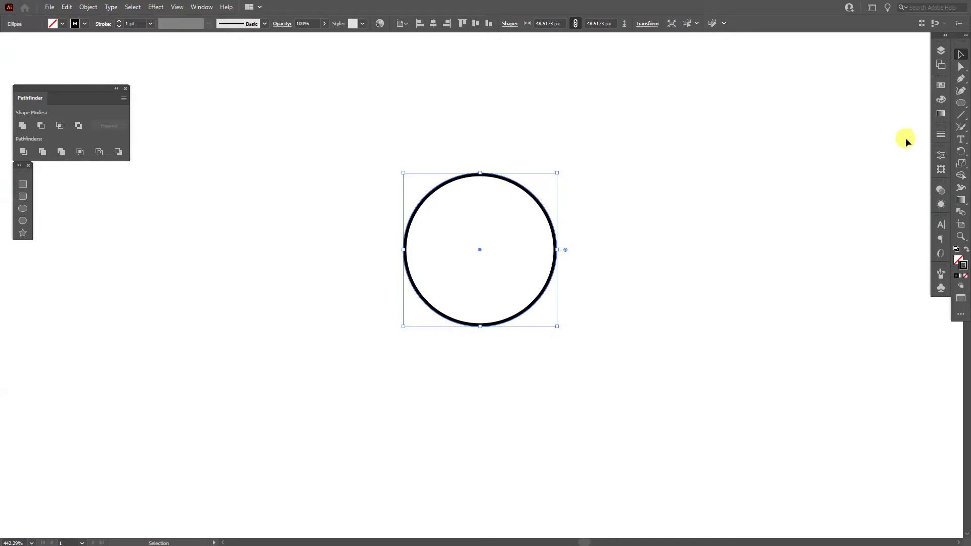
left_click(941, 136)
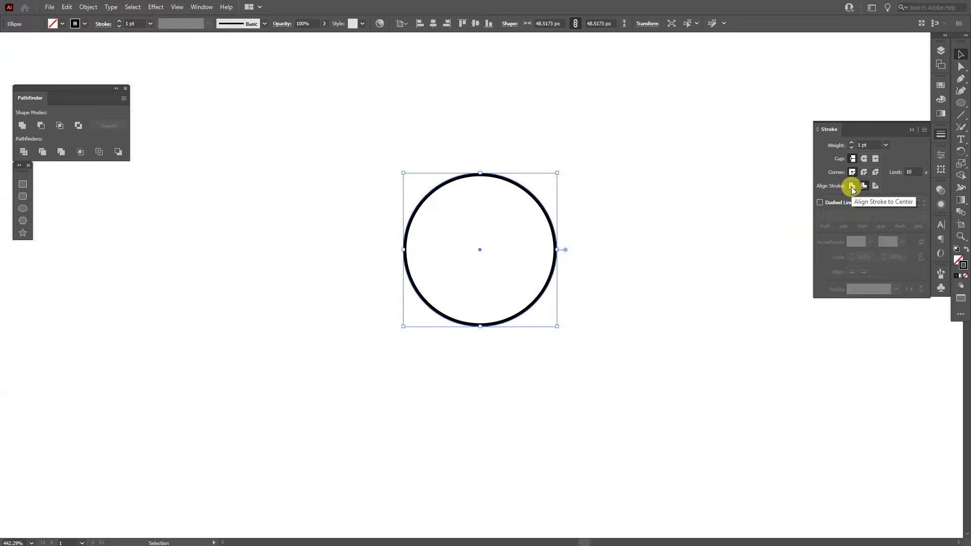
left_click(853, 186)
- Copy the circle and paste the duplicate in front, exactly over the original
key("ctrl")
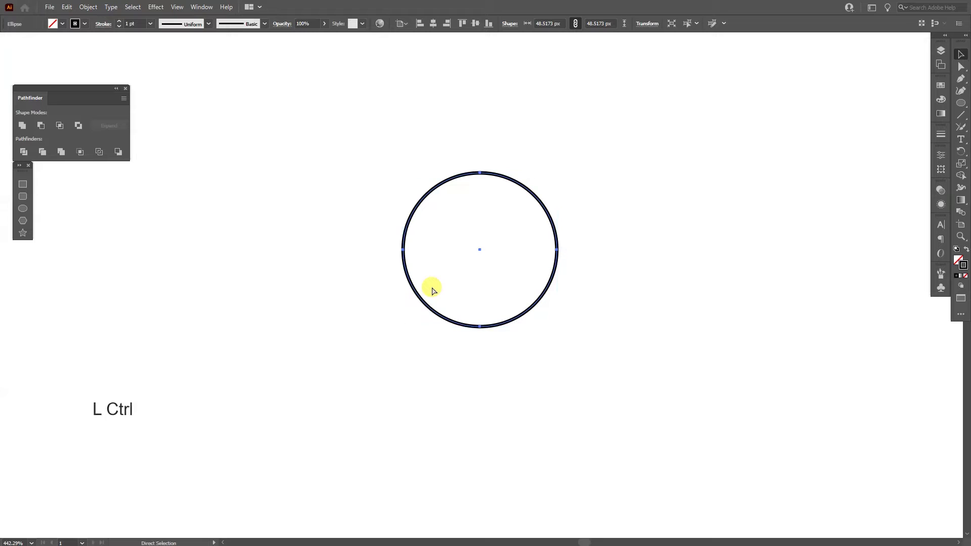
key("ctrl+f")
left_click_drag(551, 217, 574, 174)
key("ctrl+z")
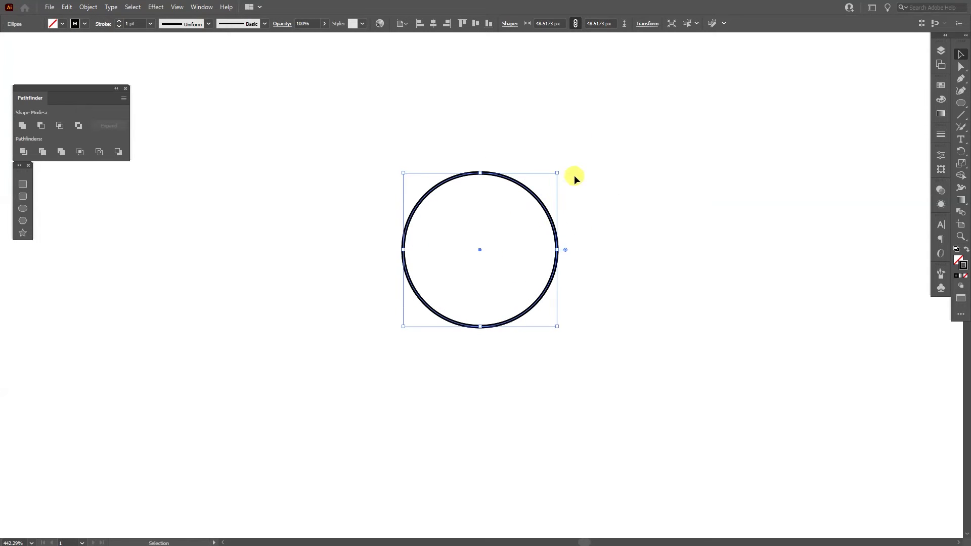
left_click(66, 9)
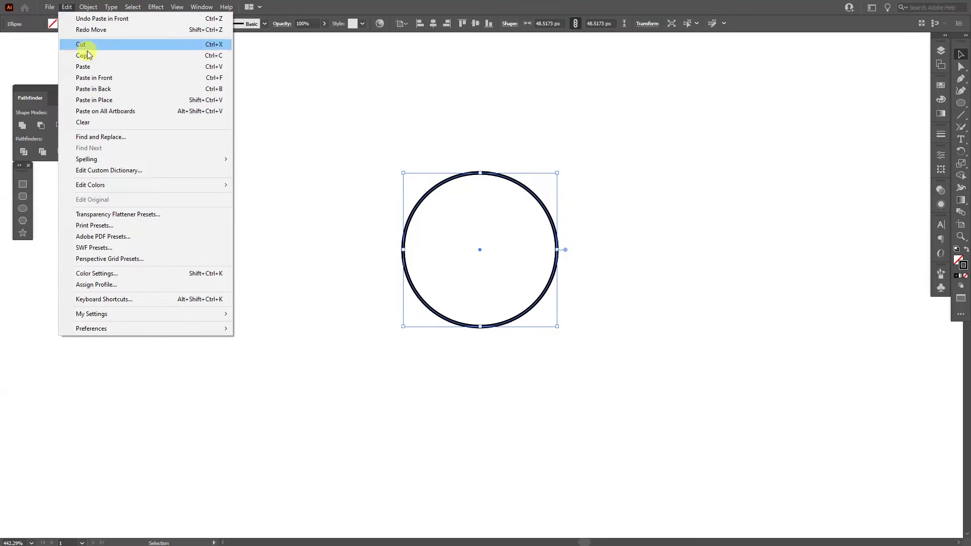
left_click(286, 4)
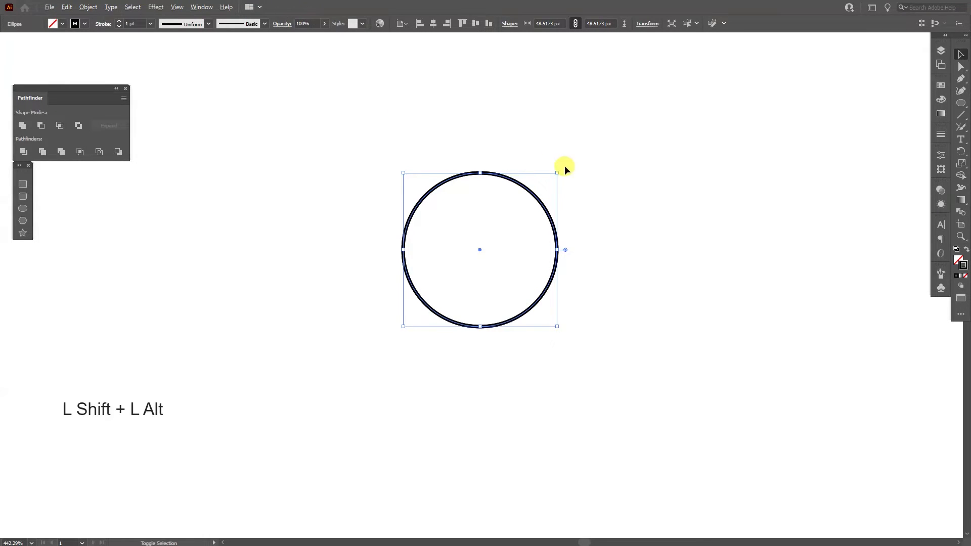
- Scale the front circle proportionally from its center down to about 9.9 px in diameter
left_click_drag(557, 173, 500, 229)
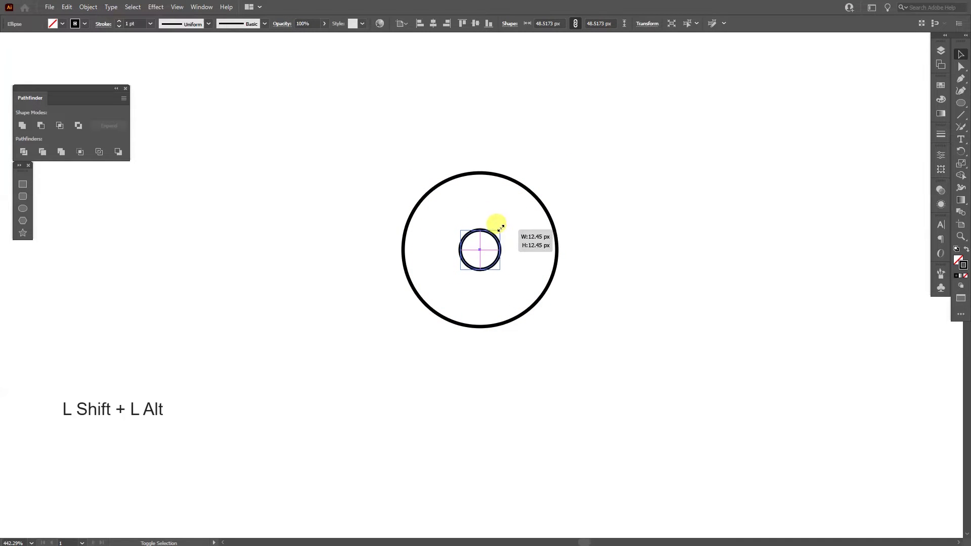
left_click_drag(644, 280, 326, 171)
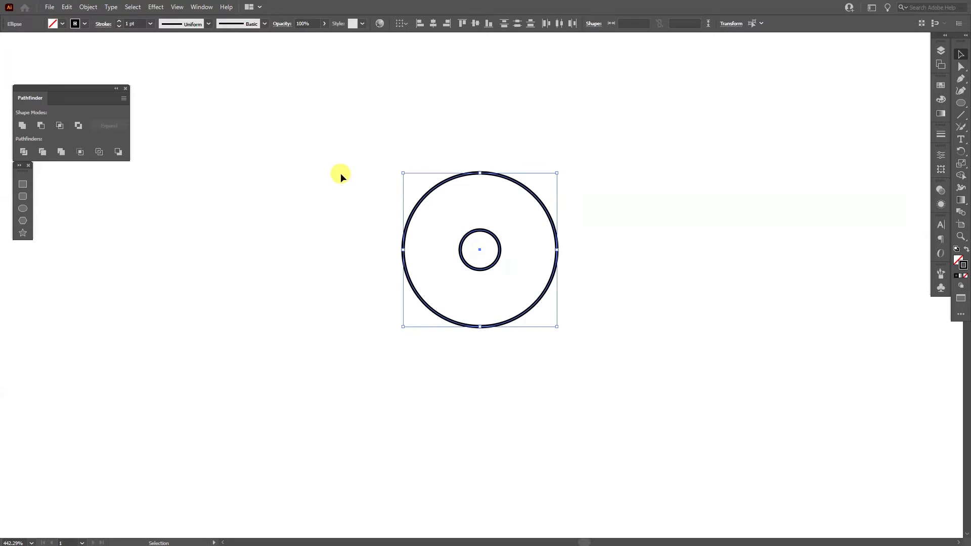
left_click(723, 220)
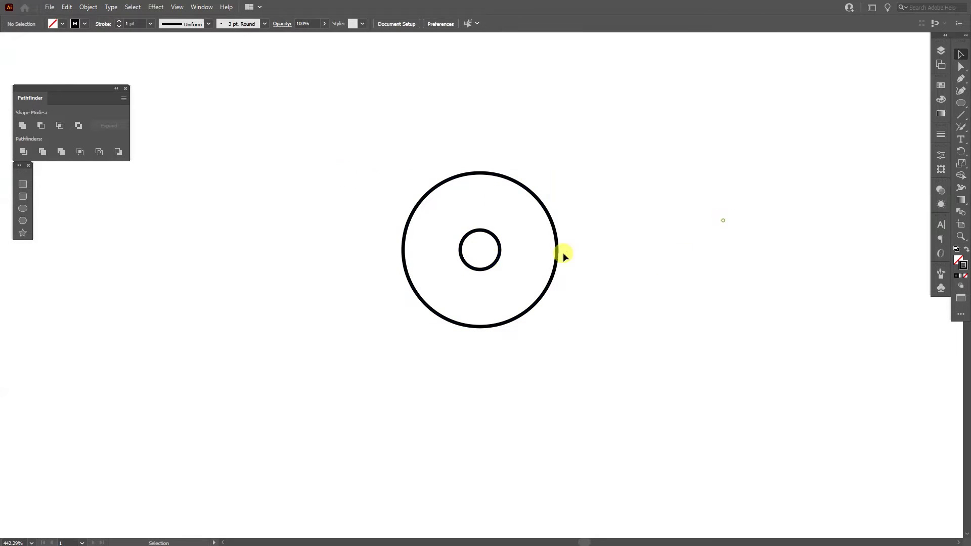
left_click_drag(497, 259, 490, 246)
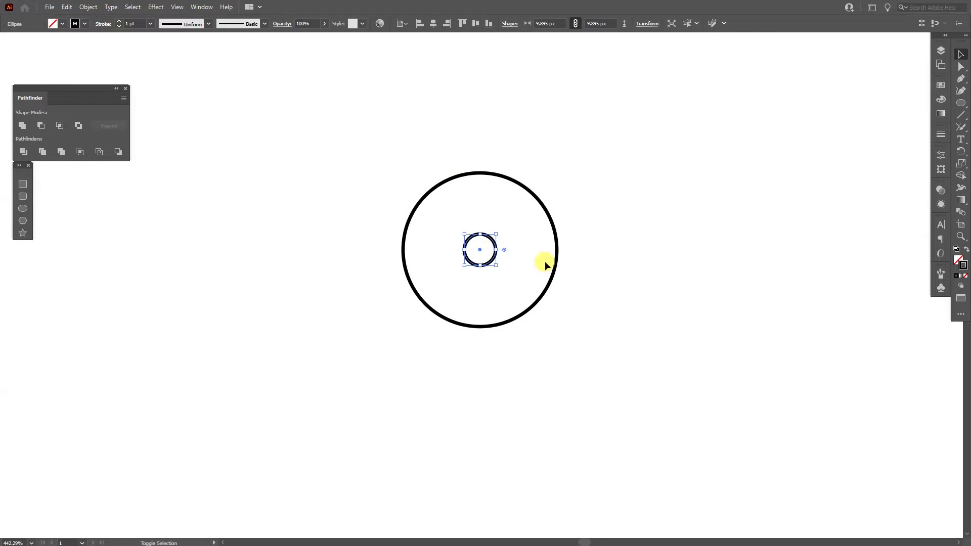
- Select both concentric circles and make a blend between them
left_click_drag(670, 280, 362, 211)
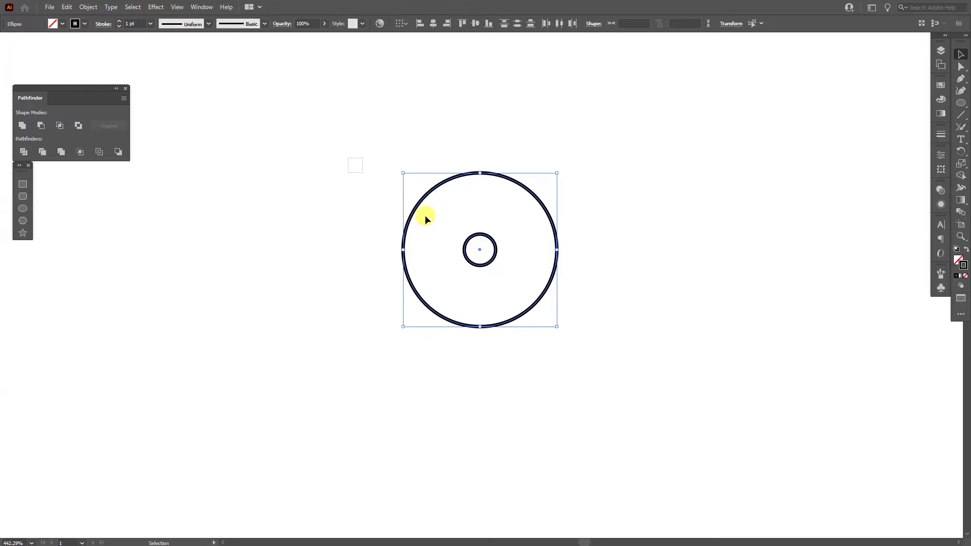
left_click_drag(424, 217, 564, 310)
left_click(89, 7)
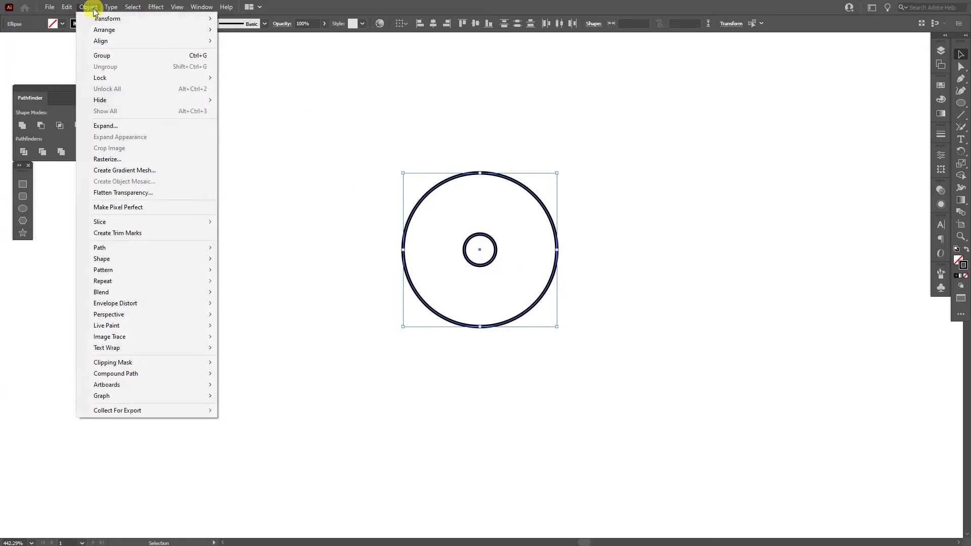
left_click(120, 291)
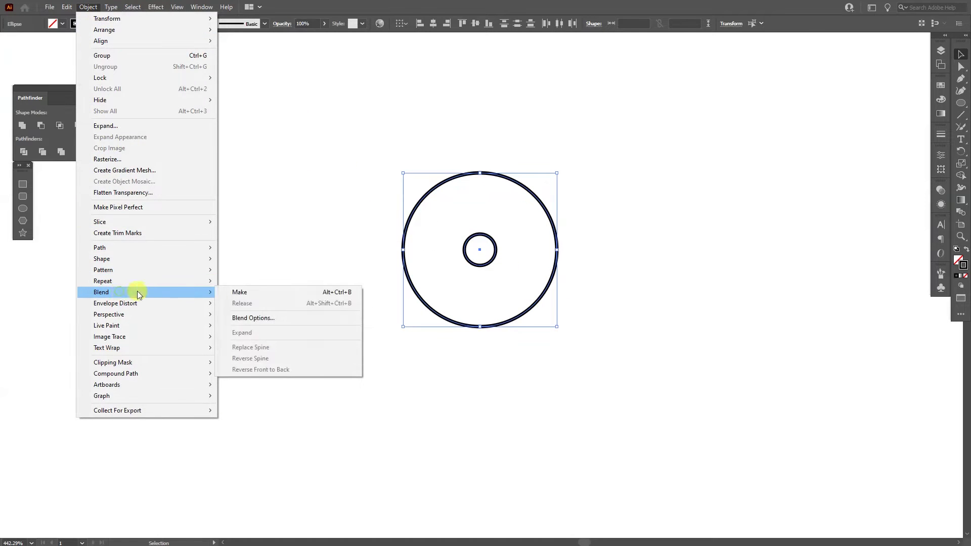
left_click(271, 292)
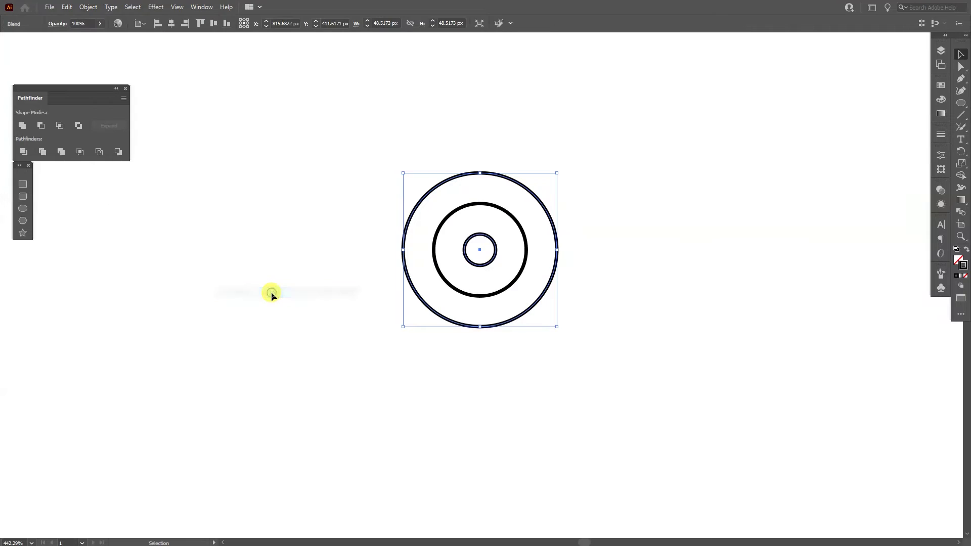
- Set the blend spacing to Specified Steps with 5 steps
double_click(961, 213)
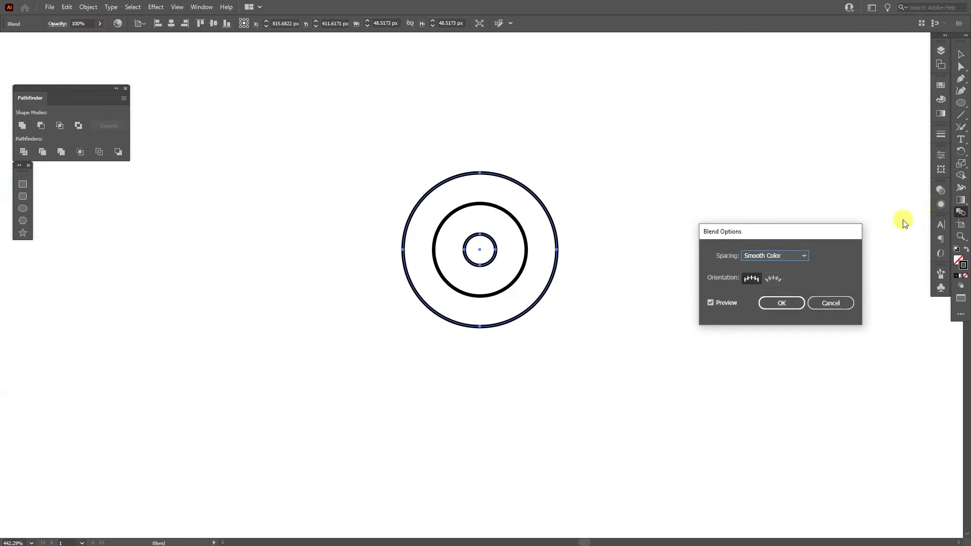
left_click(777, 256)
left_click(772, 278)
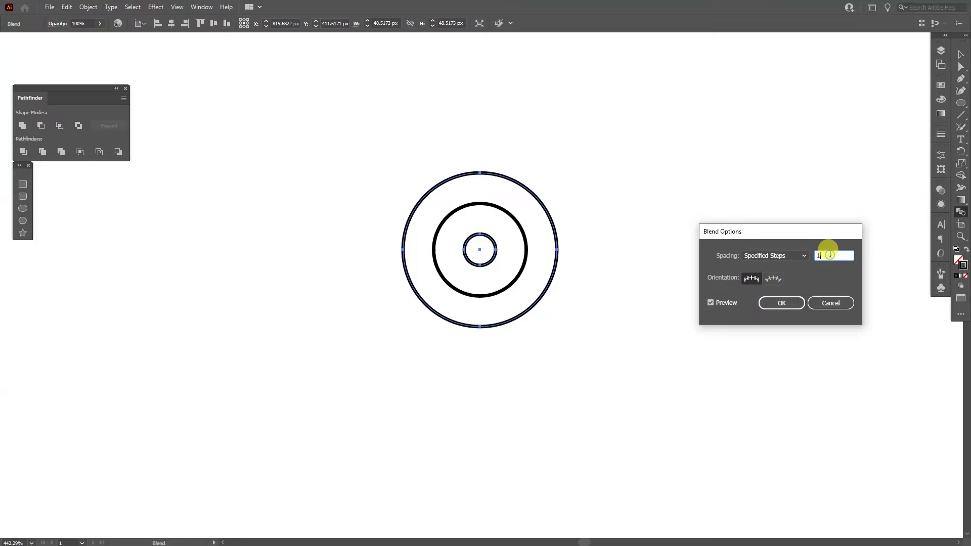
key("Up")
key("Up")
key("Up")
key("Up")
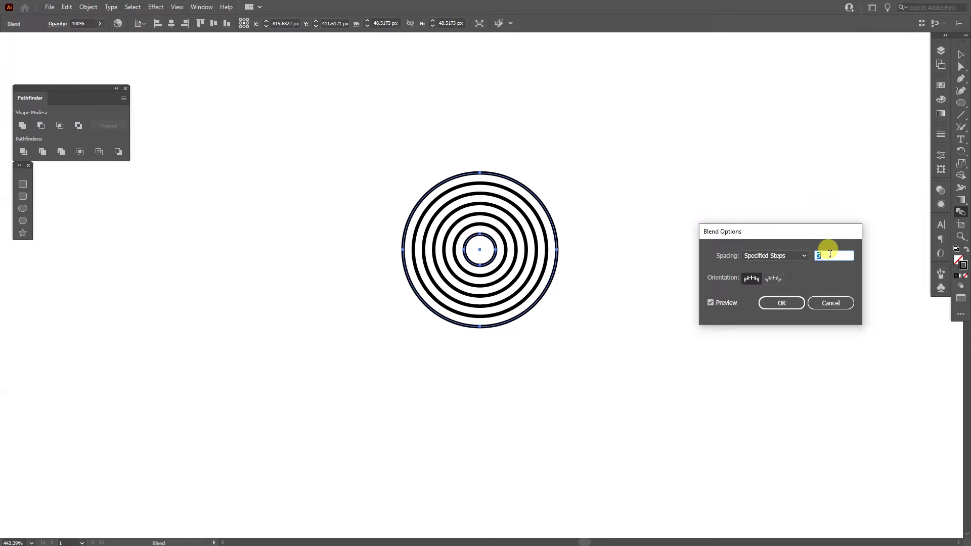
left_click(797, 303)
- Select the circle blend and expand it into separate paths with the Object, Fill and Stroke options on
left_click(961, 54)
key("ctrl+plus")
key("ctrl+plus")
key("ctrl+plus")
left_click_drag(862, 147, 548, 278)
left_click(93, 11)
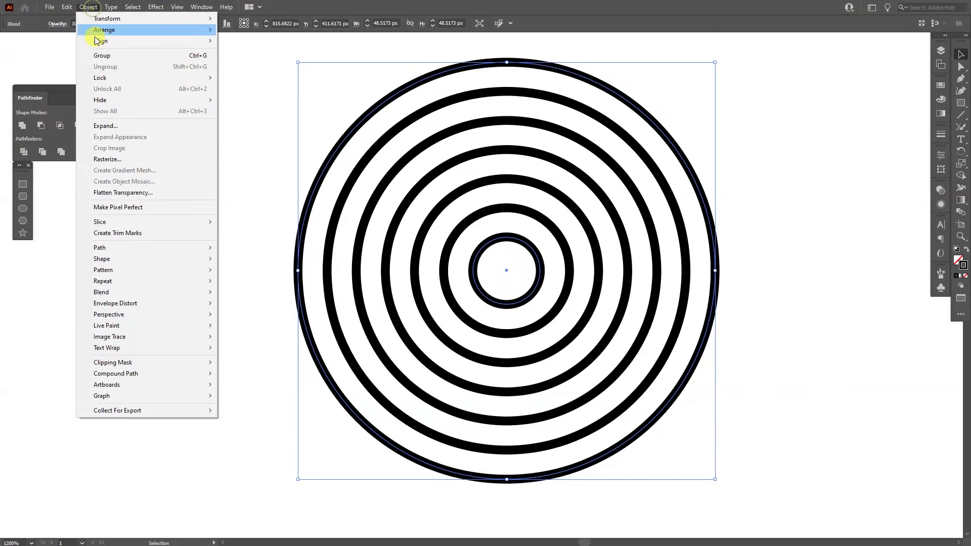
left_click(107, 125)
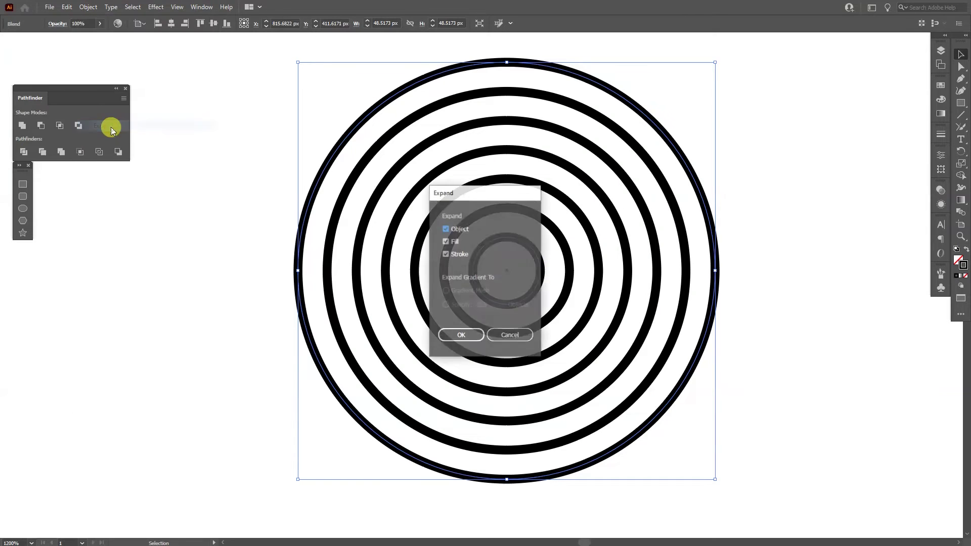
left_click(455, 335)
- Delete the lower-right quarter segments of all the concentric circles with the Direct Selection tool
key("space")
left_click_drag(747, 289, 734, 302)
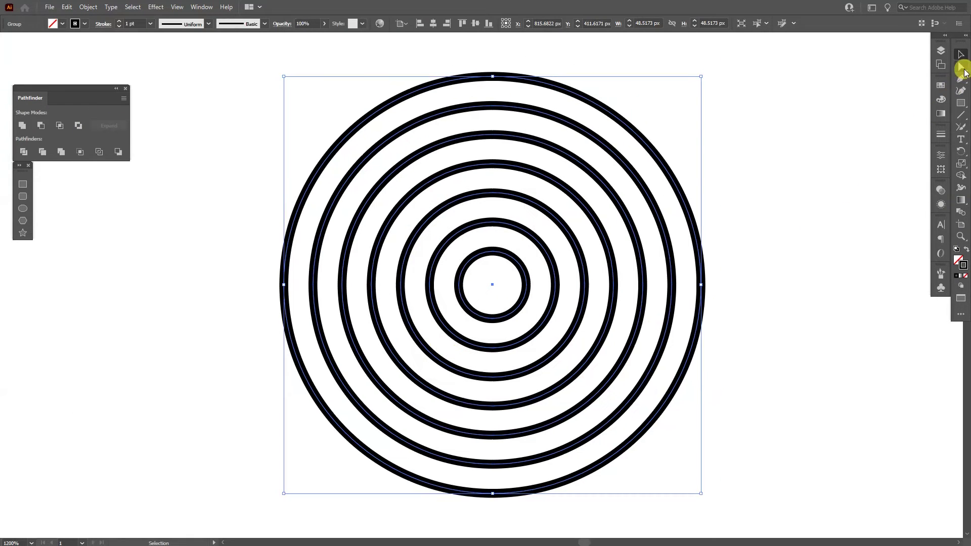
left_click(961, 67)
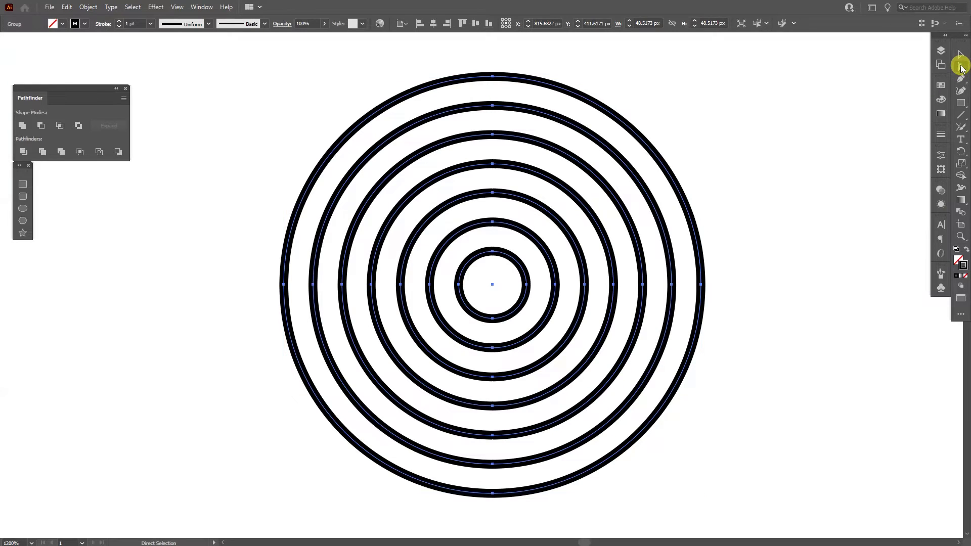
left_click_drag(703, 411, 511, 302)
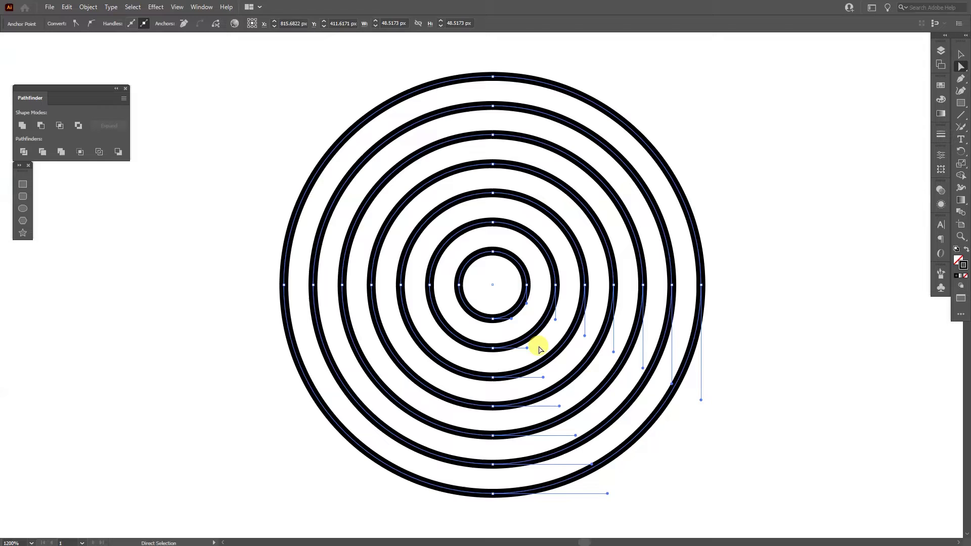
key("Delete")
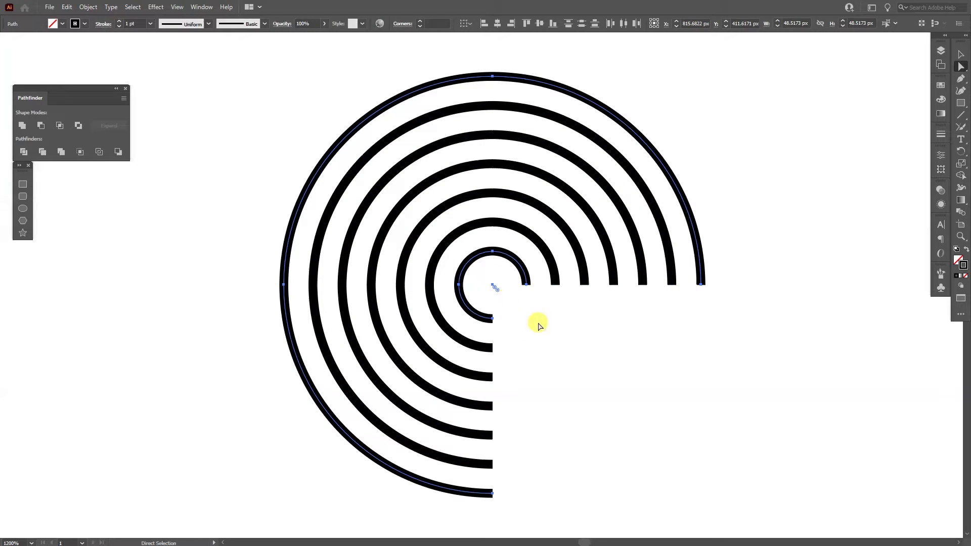
left_click(542, 326)
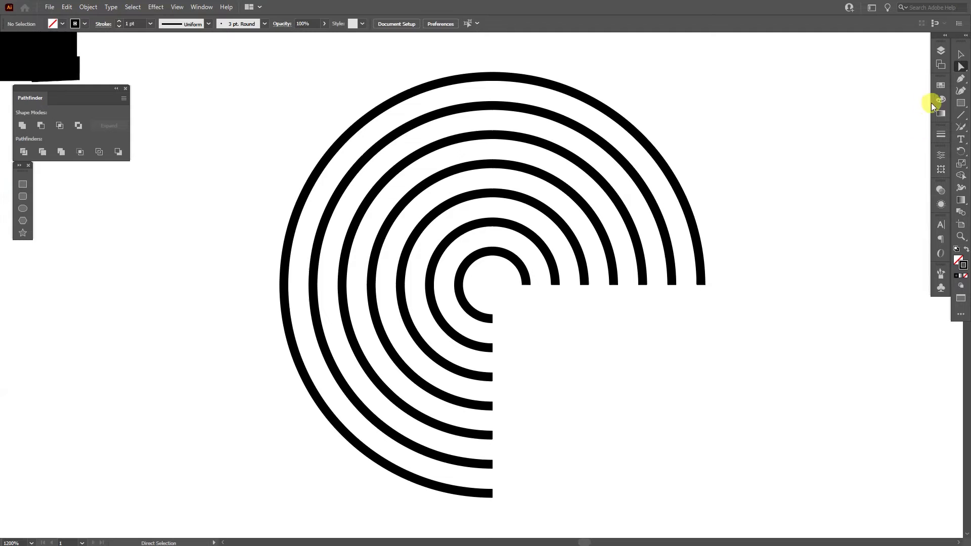
- Draw a horizontal straight line about 24.26 px long from the circles' center to the outermost arc's right endpoint with the Pen tool
left_click(962, 80)
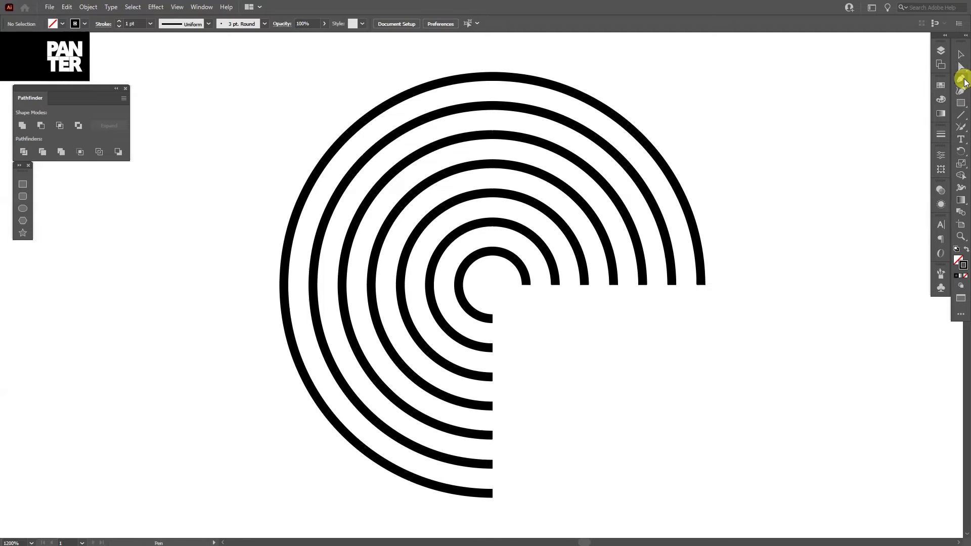
left_click(493, 287)
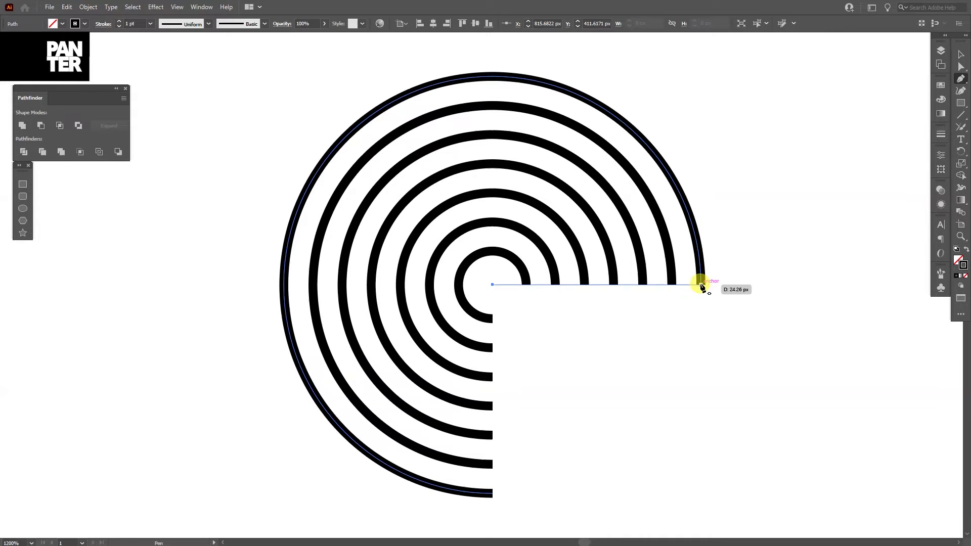
left_click(701, 286)
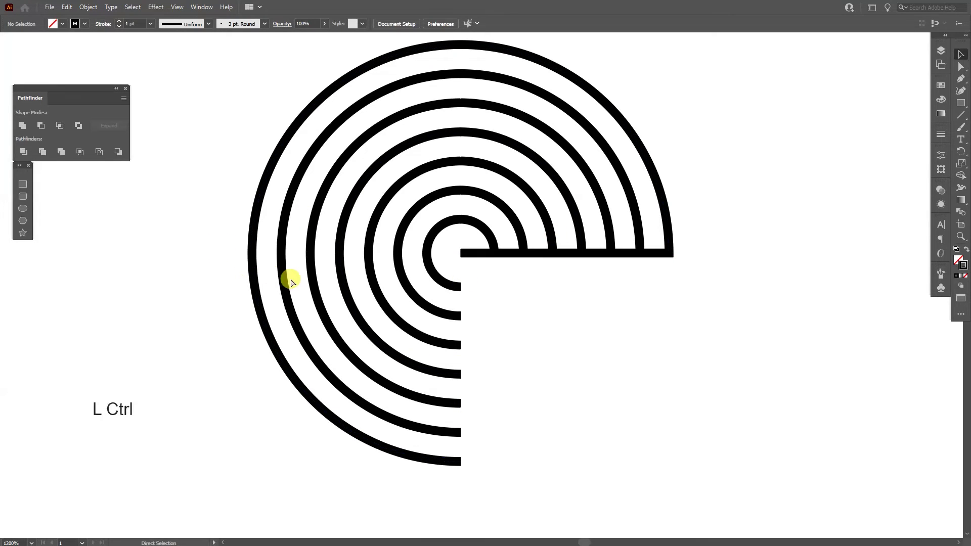
- Show the rulers and place a vertical guide at the outer right edge of the largest arc
key("ctrl+r")
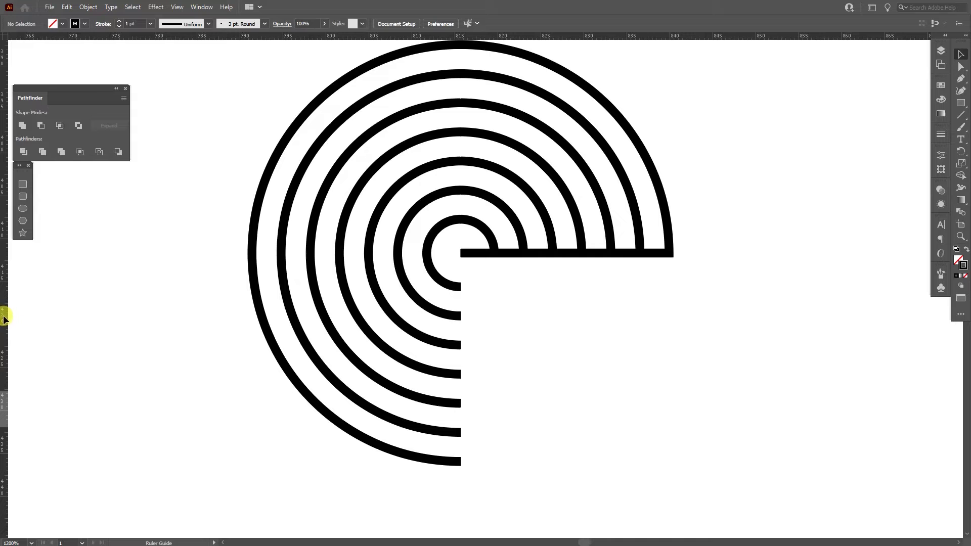
left_click_drag(4, 317, 672, 256)
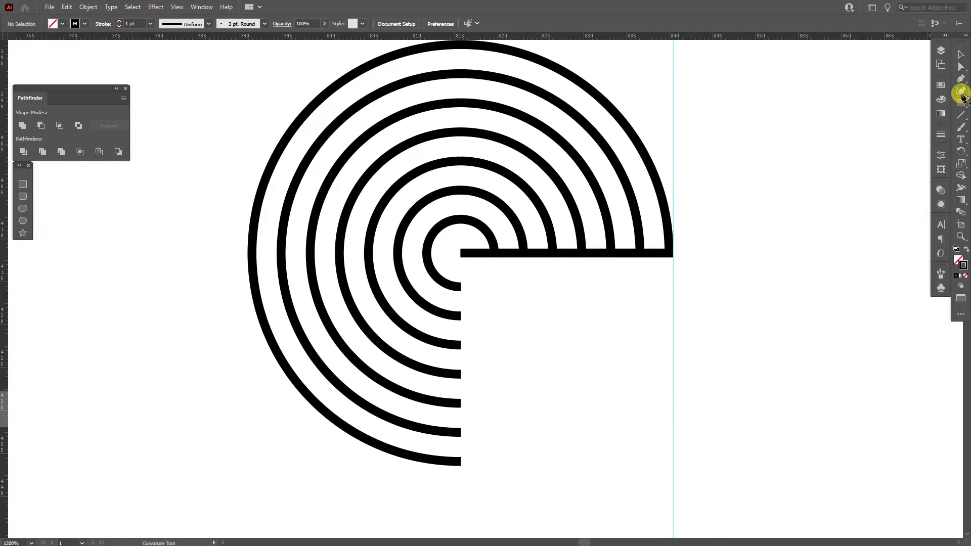
- Extend the open lower ends of the two innermost arcs with straight horizontal segments reaching the vertical guide, using the Pen tool
scroll(520, 299, "up", 1)
left_click_drag(521, 299, 518, 288)
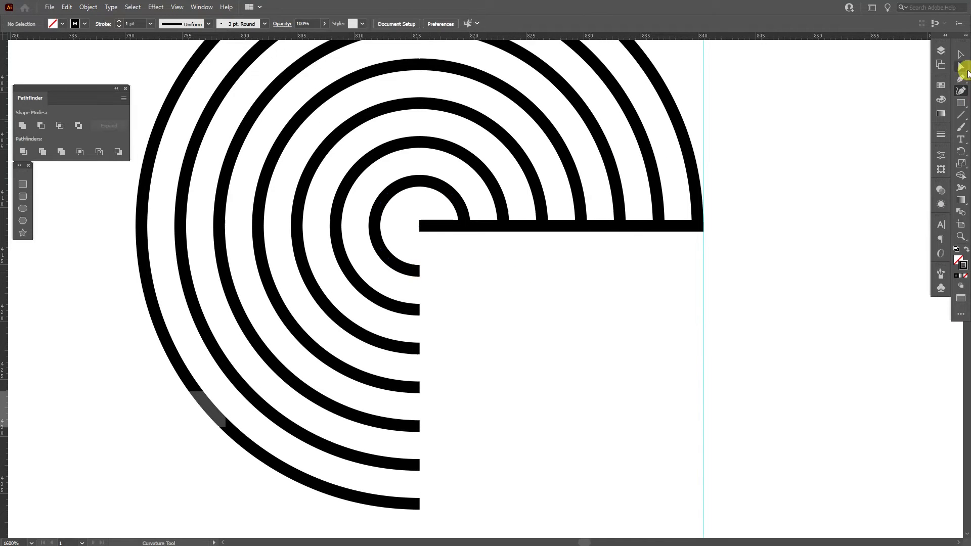
scroll(537, 291, "down", 1)
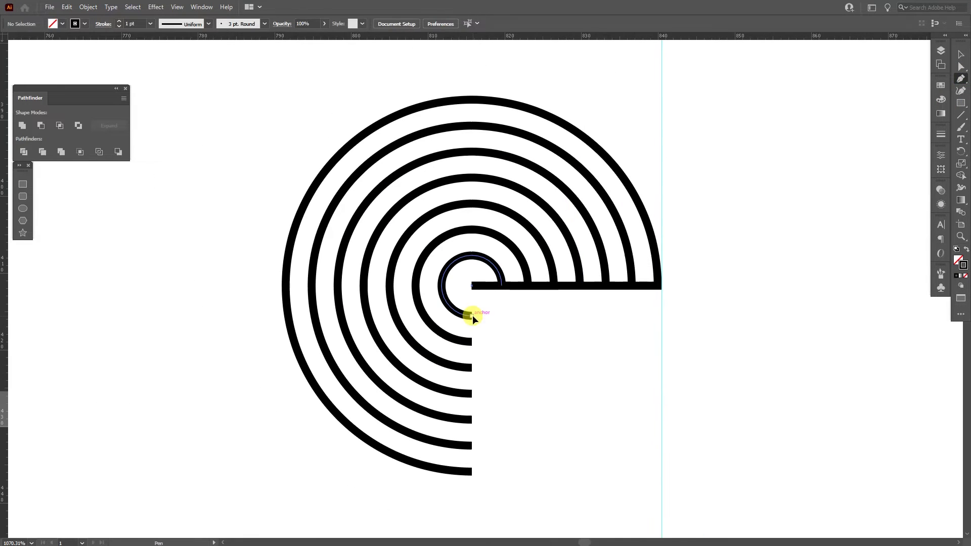
left_click(473, 314)
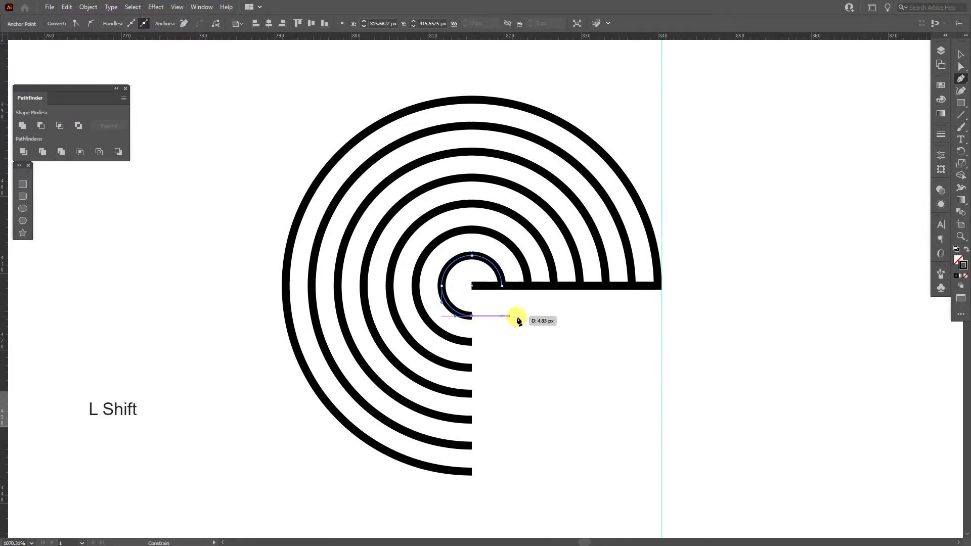
left_click(662, 317, "shift")
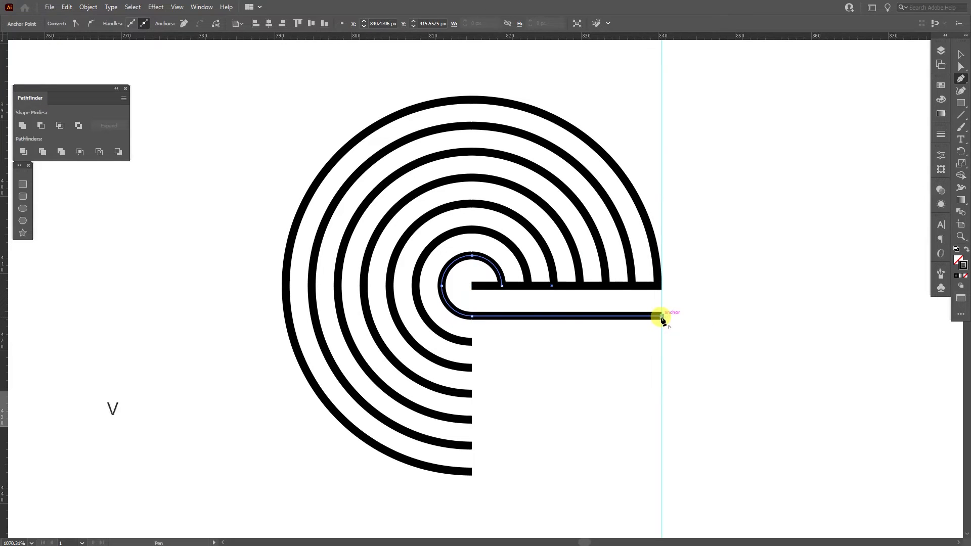
left_click(609, 361, "ctrl")
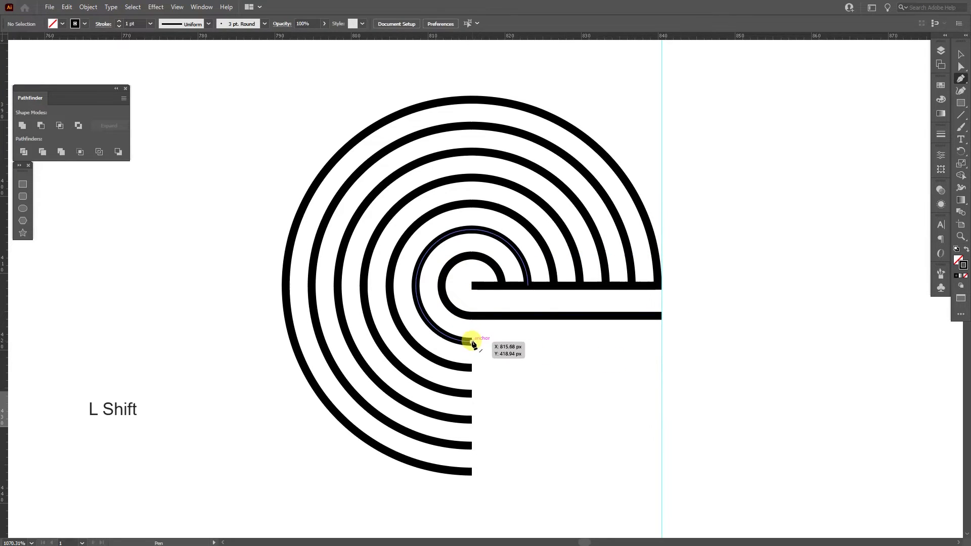
left_click(471, 340)
left_click(661, 341, "shift")
left_click(607, 354, "ctrl")
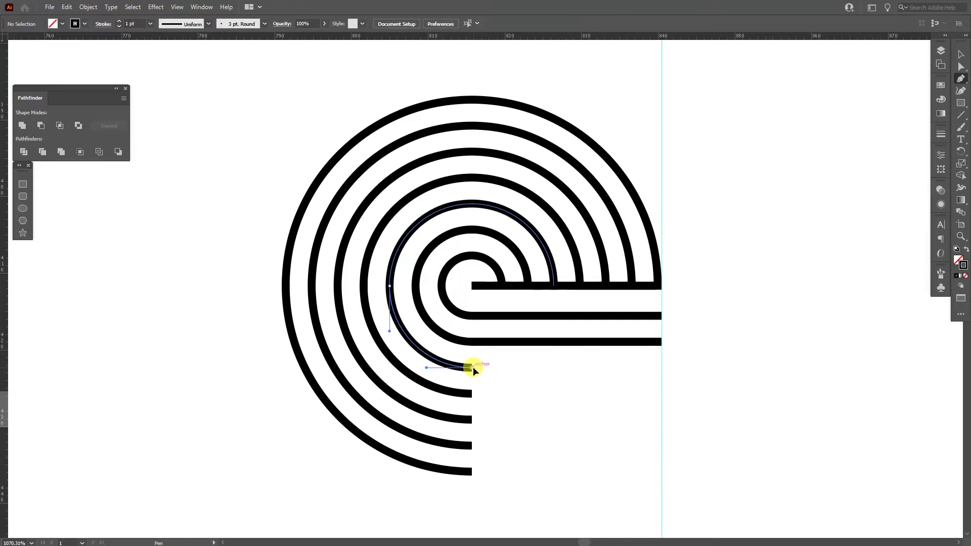
- Extend the lower ends of the remaining five arcs horizontally to the vertical guide with the Pen tool
left_click(472, 367)
left_click(662, 368, "shift")
left_click(607, 381, "ctrl")
left_click(472, 393)
left_click(661, 394, "shift")
left_click(471, 420)
left_click(662, 420, "shift")
left_click(471, 445)
left_click(661, 445, "shift")
left_click(471, 472)
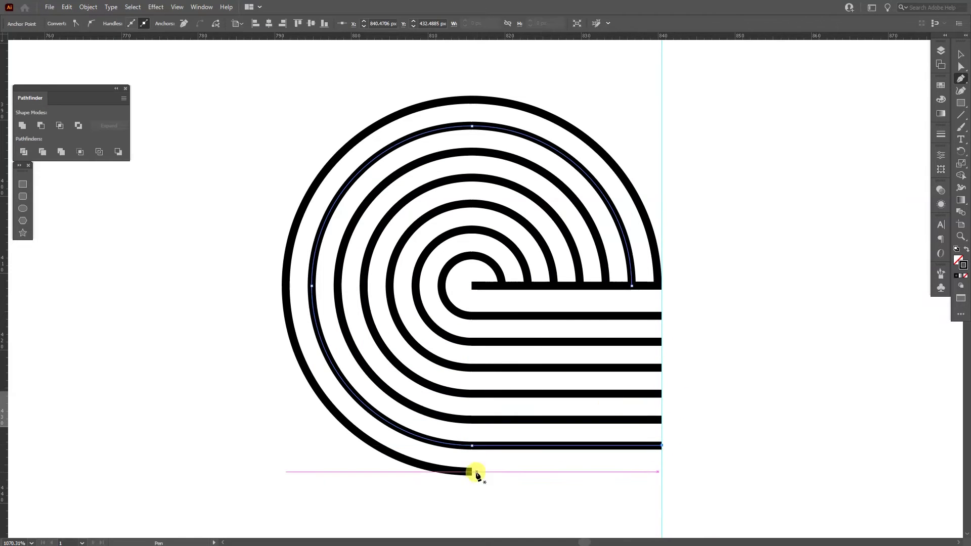
left_click(661, 472, "shift")
left_click(743, 474, "ctrl")
- Scale the whole arc-and-line group down proportionally to about 28.66 px wide and set its stroke to 0.75 pt
left_click(553, 253, "ctrl")
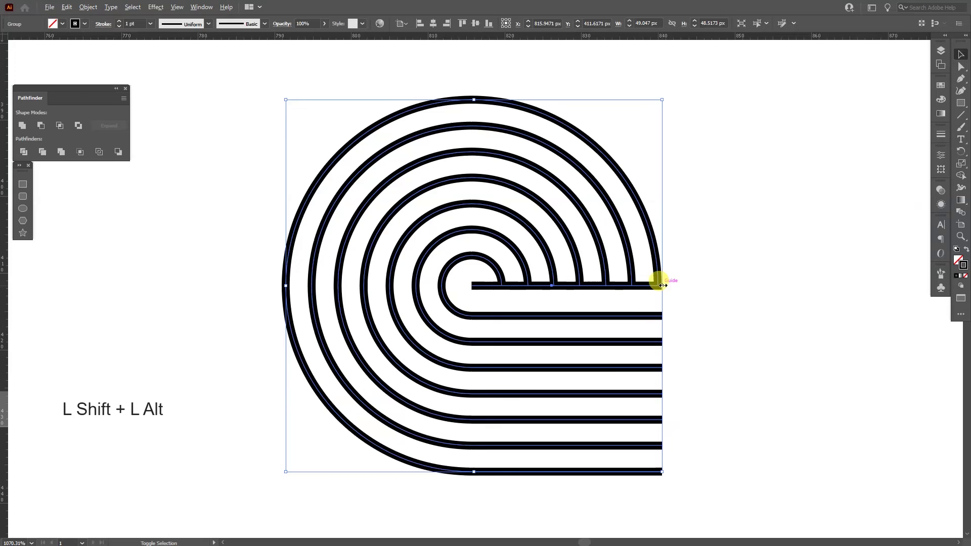
left_click_drag(660, 283, 581, 271)
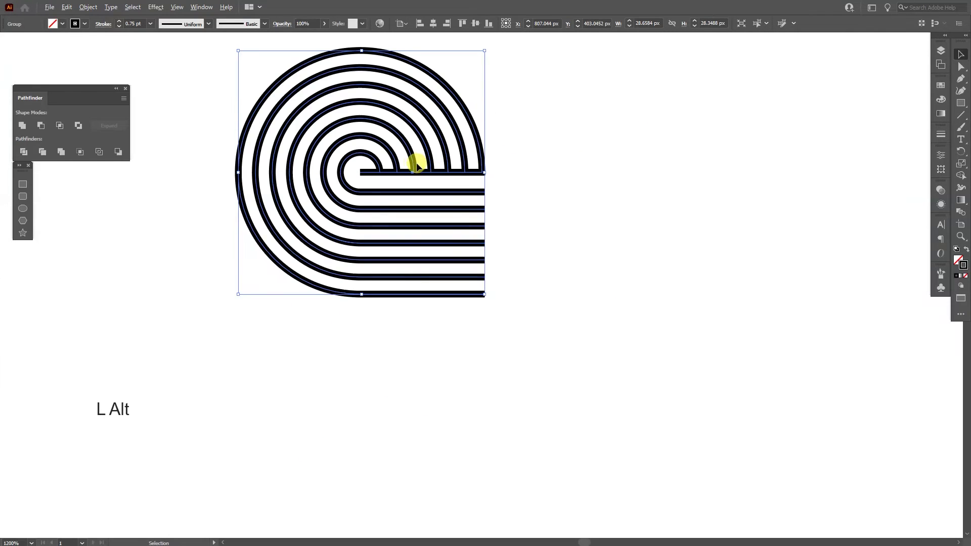
- Duplicate the motif to its right, rotate the copy 180°, and lower it so its top line continues the original's bottom line
left_click_drag(413, 163, 659, 230)
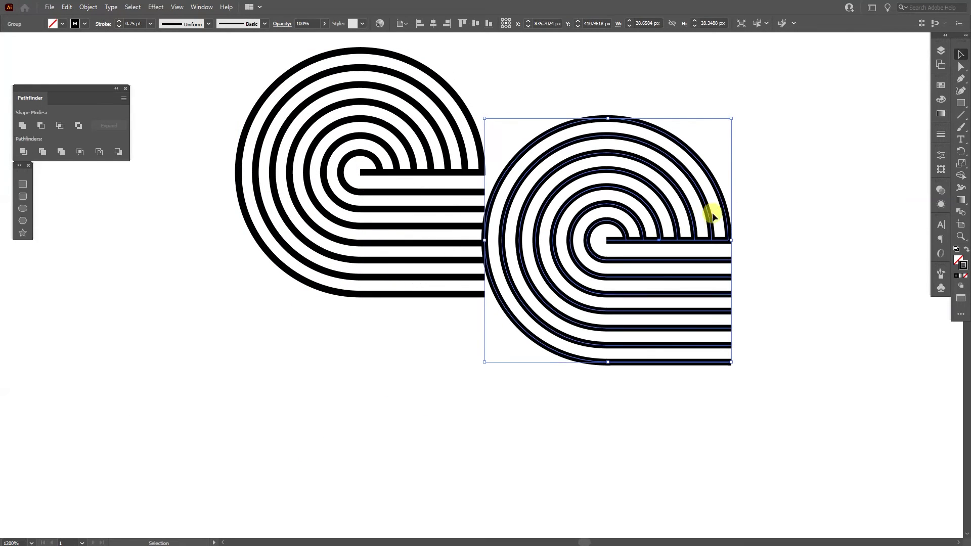
left_click_drag(736, 116, 537, 378)
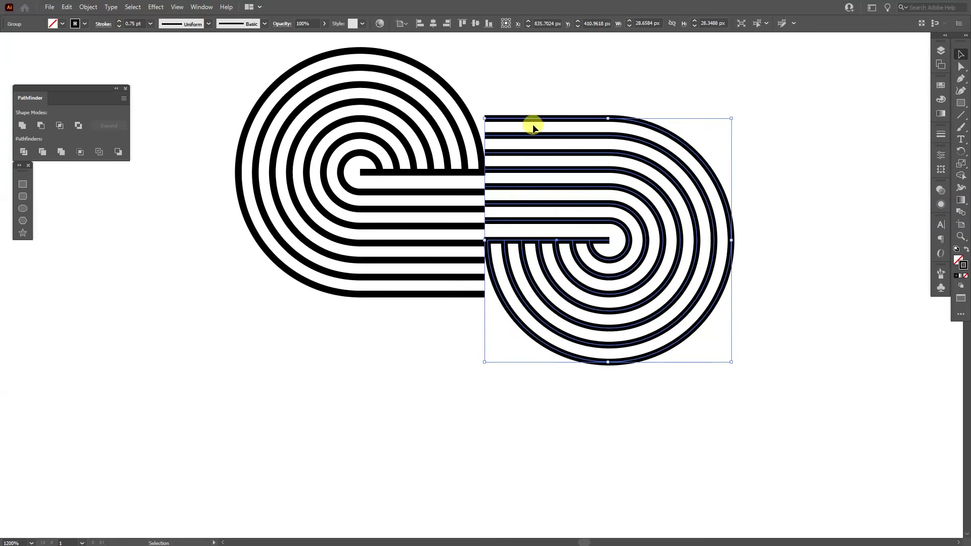
left_click_drag(532, 119, 533, 299)
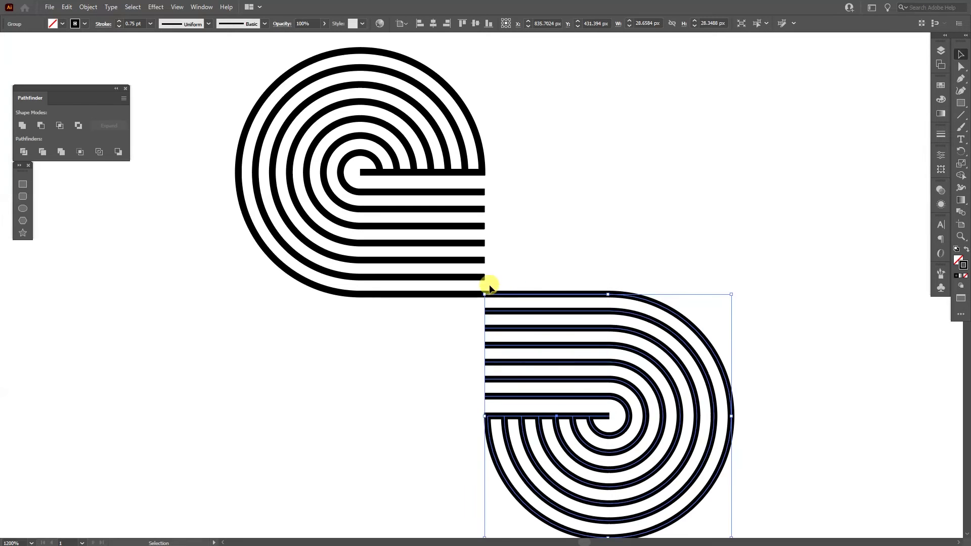
- Paste a copy of both motifs in front and rotate it 90° to form a four-lobed pattern
left_click_drag(483, 292, 383, 339)
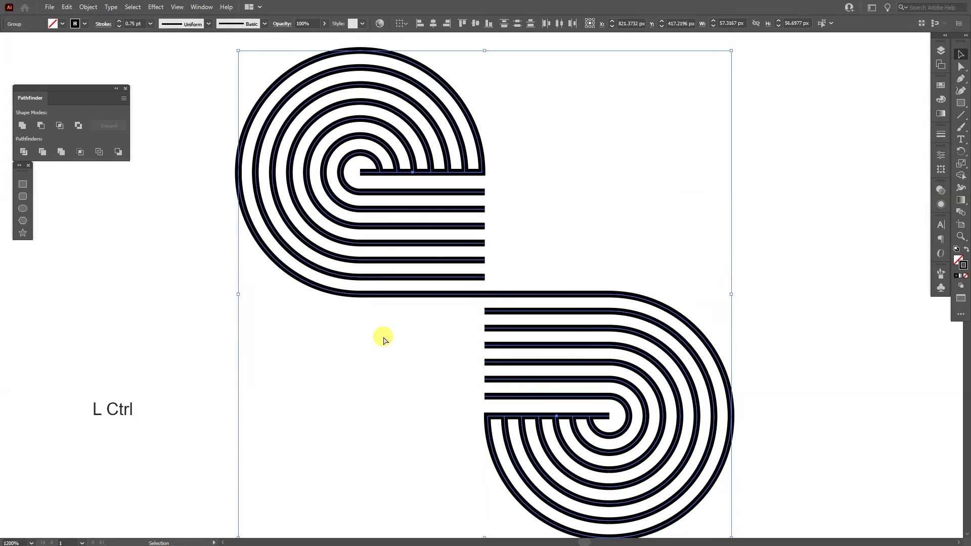
key("ctrl+c")
key("ctrl+f")
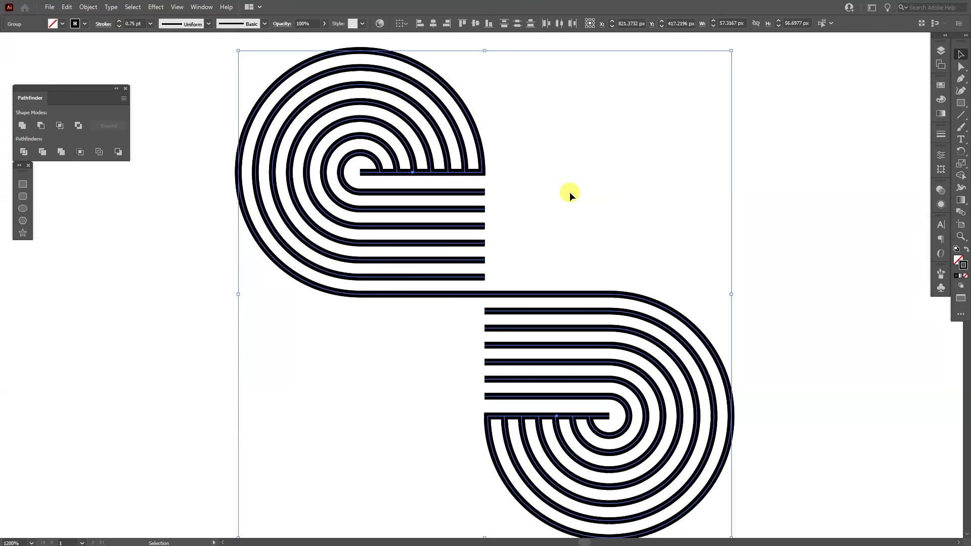
left_click(70, 7)
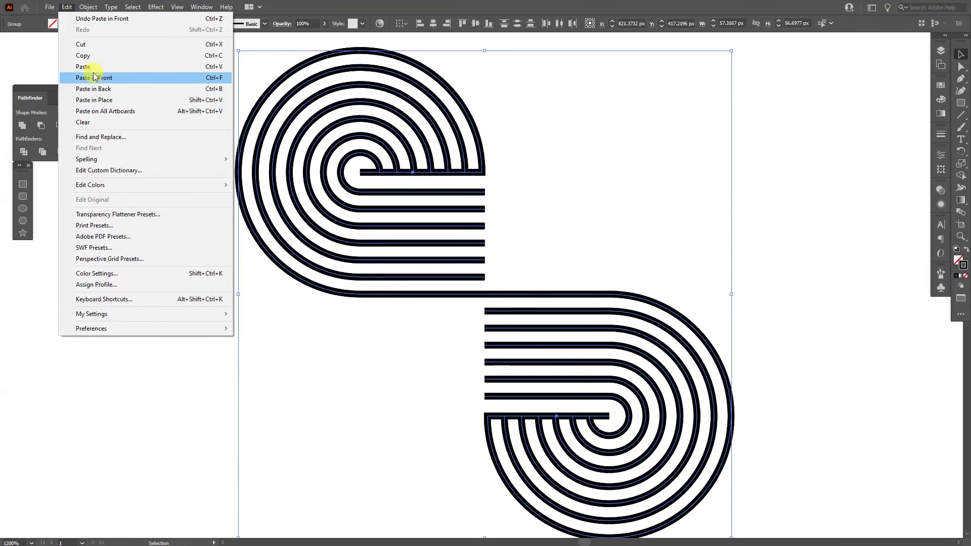
left_click(114, 79)
key("shift")
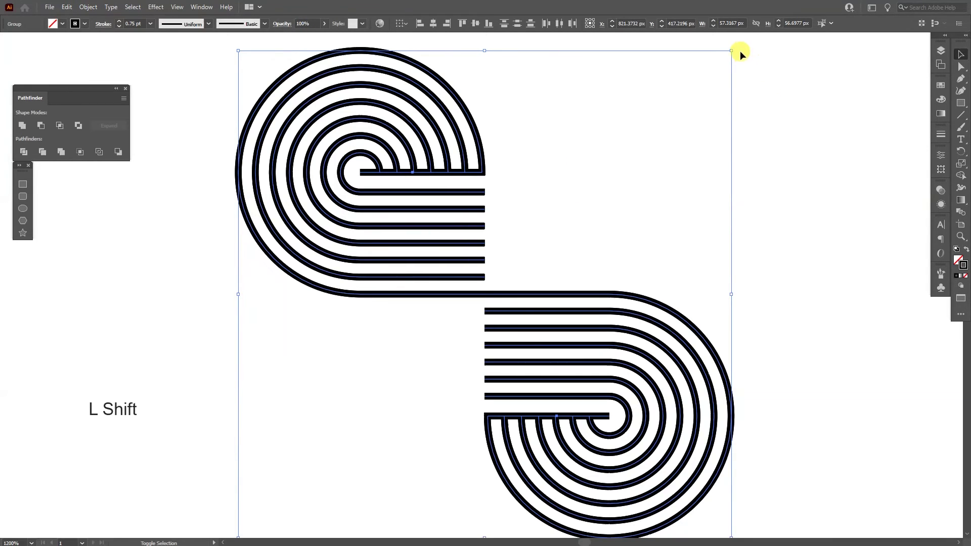
left_click_drag(736, 47, 776, 413)
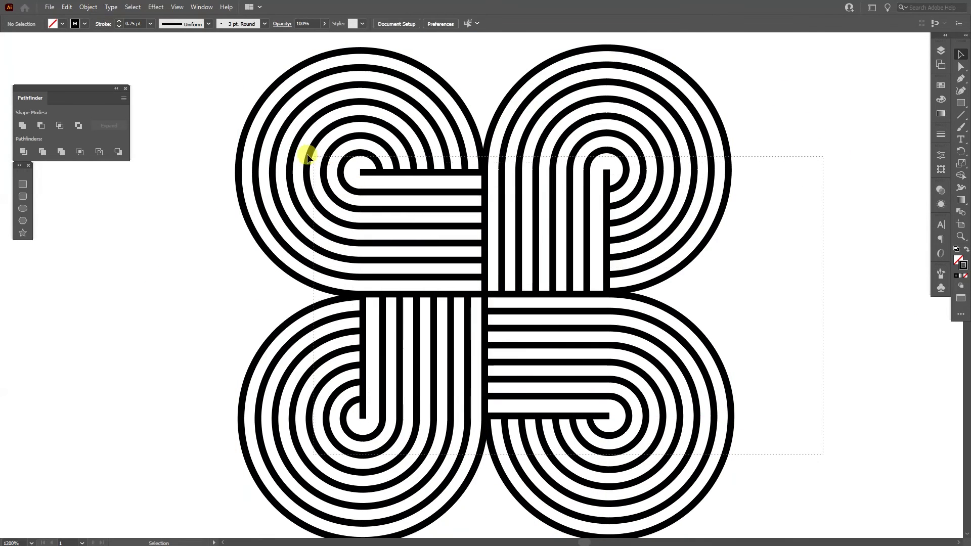
- Select all four motifs and group them into a single object
right_click(399, 182)
left_click(460, 260)
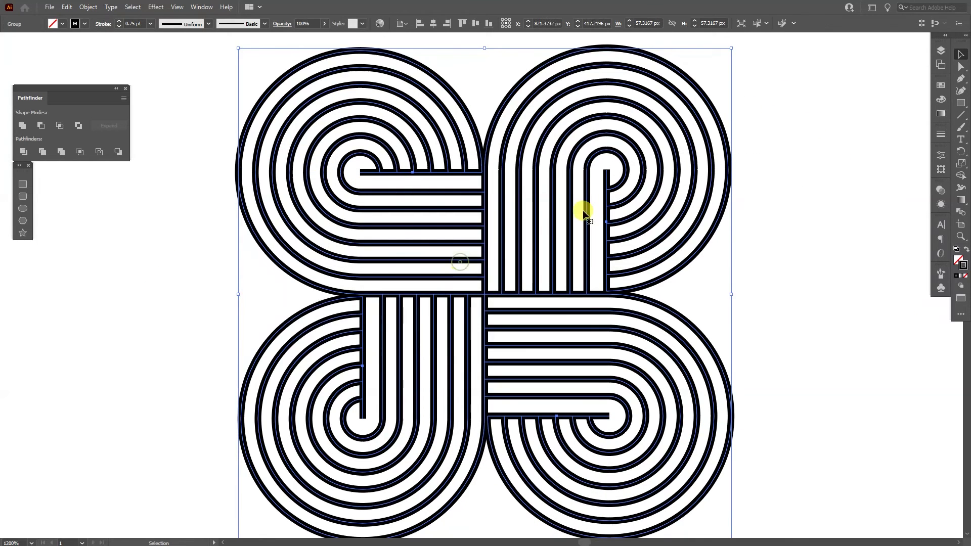
- Rotate the grouped logo 45°, scaled down to about 50.71 px wide, and set its stroke to 0.5 pt
key("shift+alt")
left_click_drag(733, 48, 743, 246)
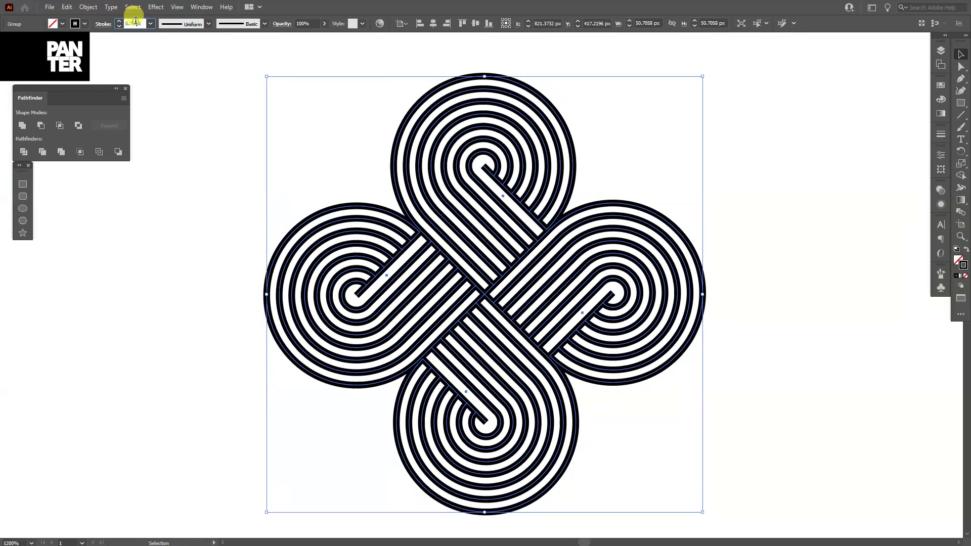
left_click(667, 159)
key("space")
left_click_drag(806, 186, 803, 181)
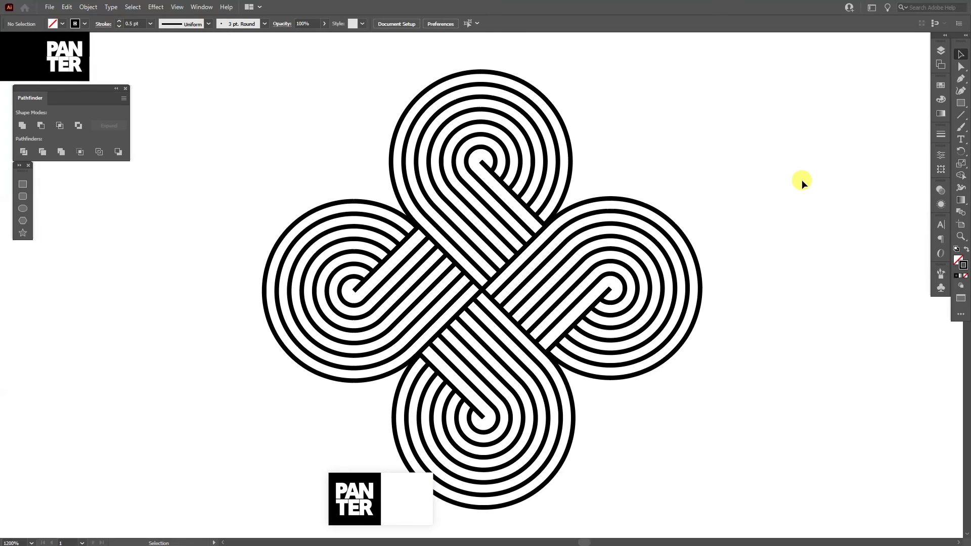
key("space")
left_click_drag(802, 180, 811, 178)
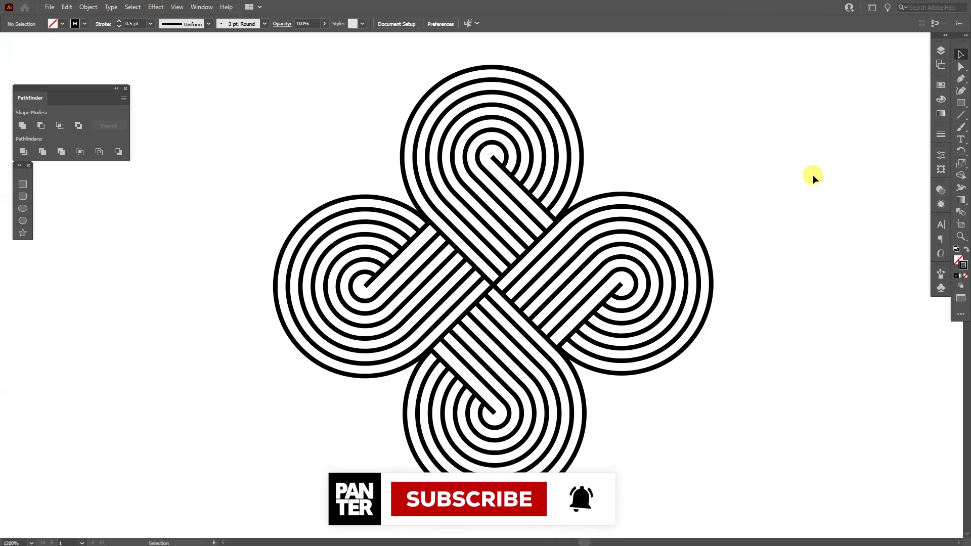